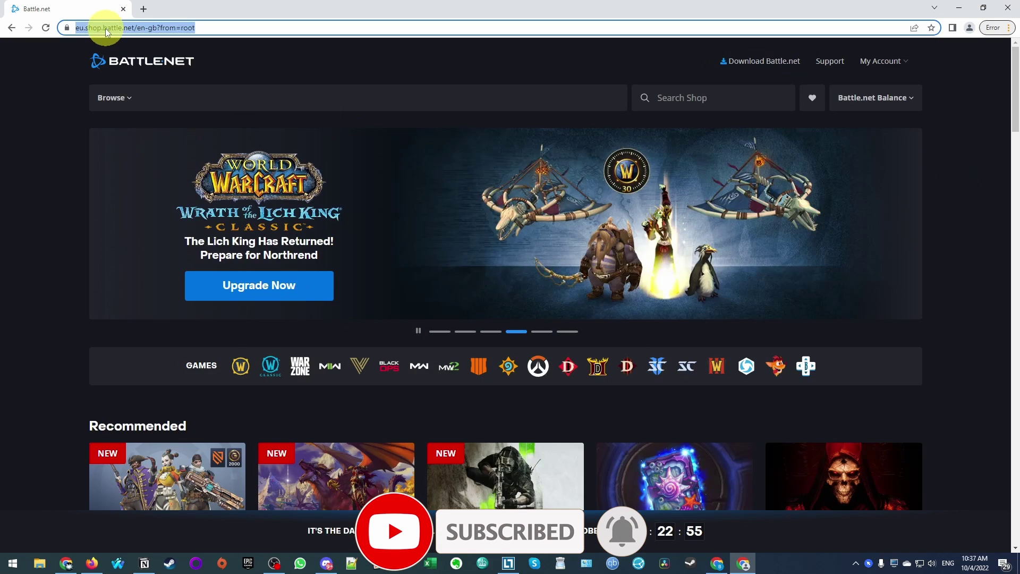
Step: Download the Battle.net installer for Windows from the Battle.net website in Chrome
{"action": "left_click", "coordinate": [229, 69]}
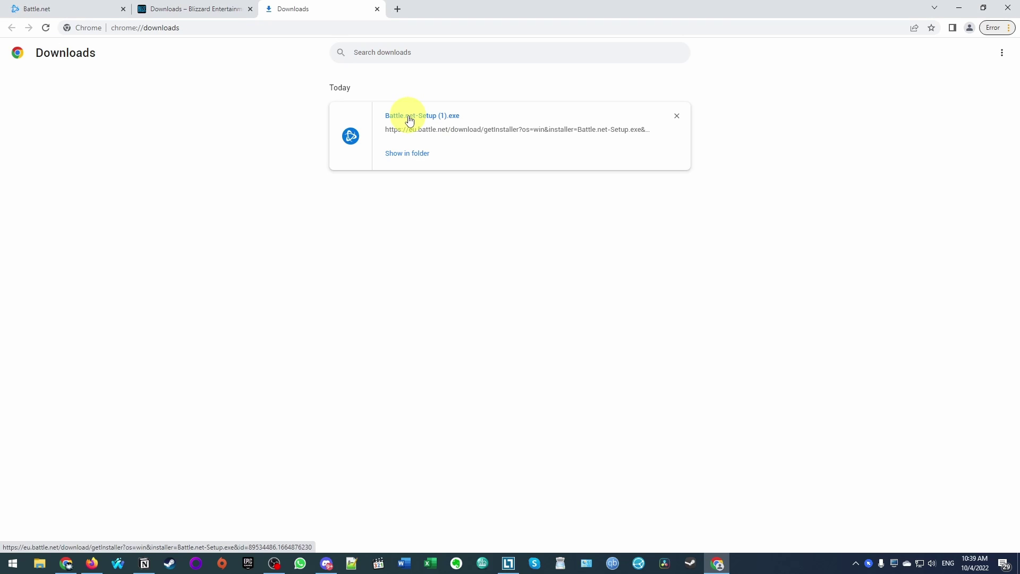
Step: Run Battle.net-Setup (1).exe from Chrome's downloads and minimize Chrome
{"action": "left_click", "coordinate": [408, 117]}
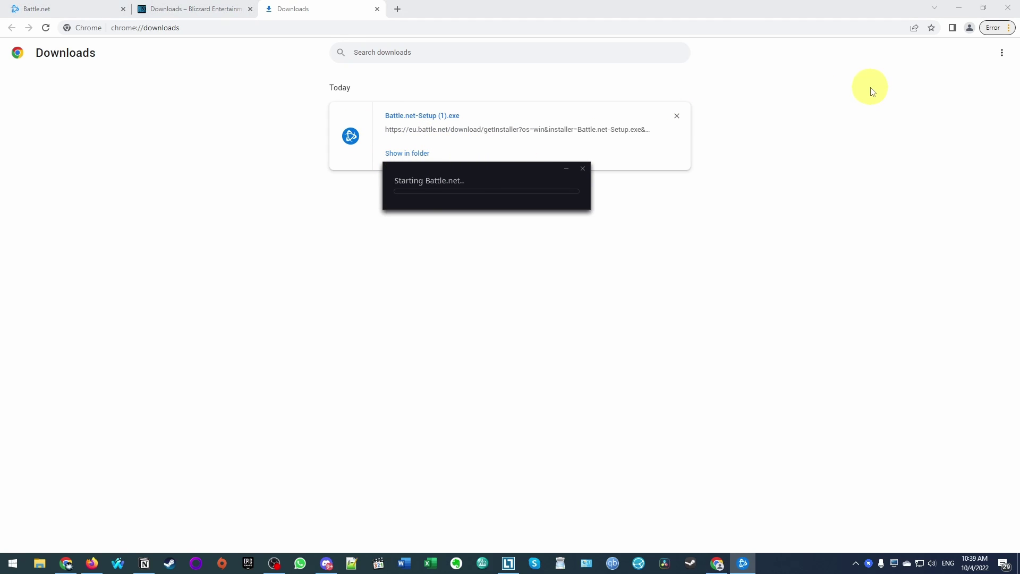
{"action": "left_click", "coordinate": [959, 9]}
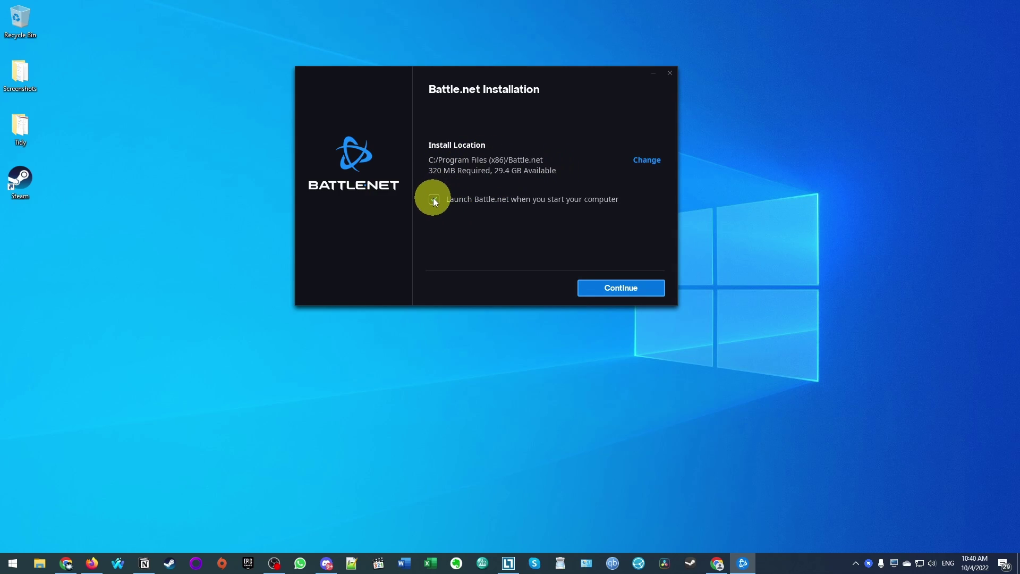
Step: Install Battle.net with launch at computer startup turned off
{"action": "left_click", "coordinate": [451, 199]}
{"action": "left_click", "coordinate": [606, 287]}
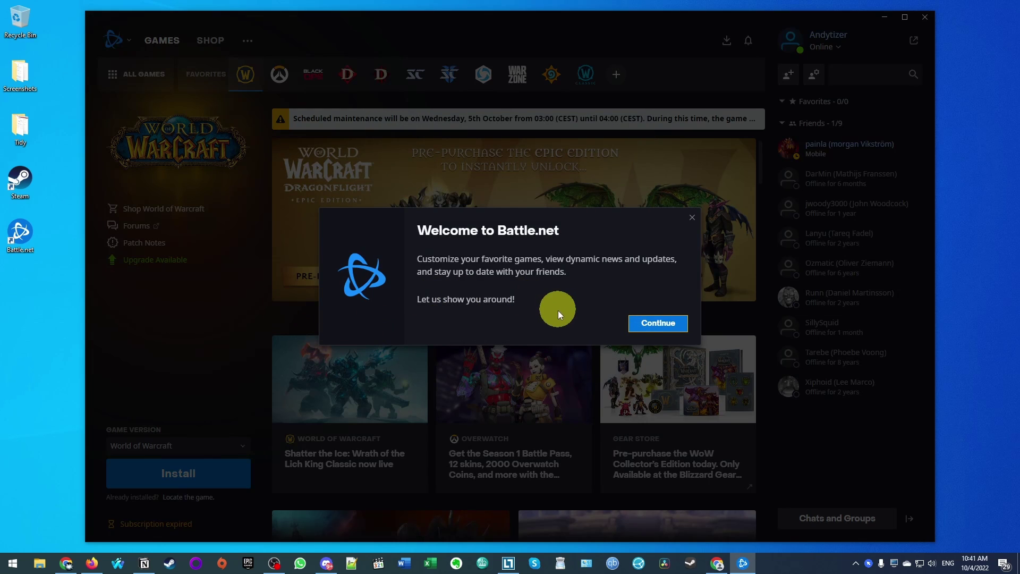
Step: Dismiss the Welcome dialog and step through all five Battle.net tour tips
{"action": "left_click", "coordinate": [660, 323]}
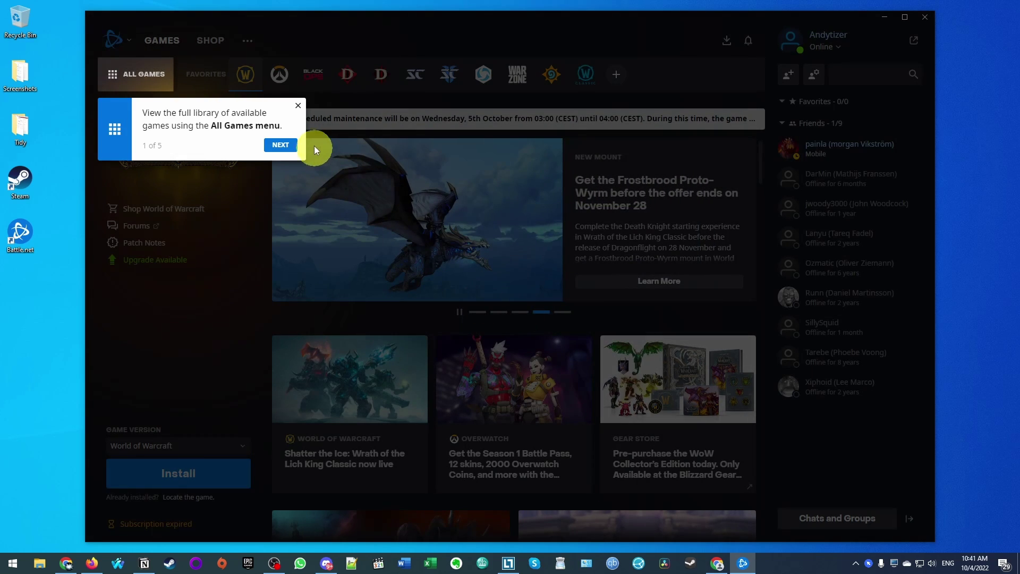
{"action": "left_click", "coordinate": [281, 145]}
{"action": "left_click", "coordinate": [358, 157]}
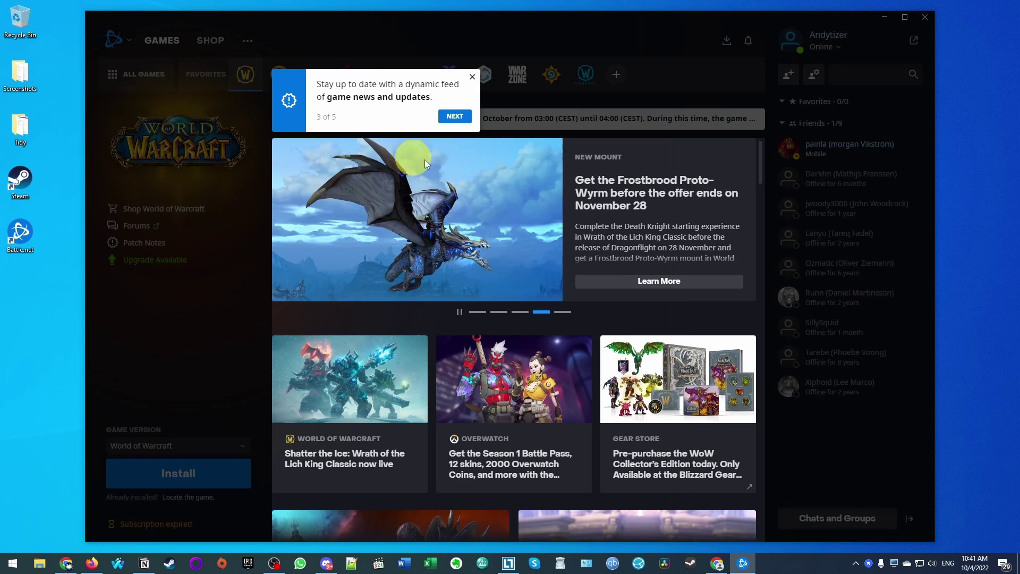
{"action": "left_click", "coordinate": [453, 117]}
{"action": "left_click", "coordinate": [730, 124]}
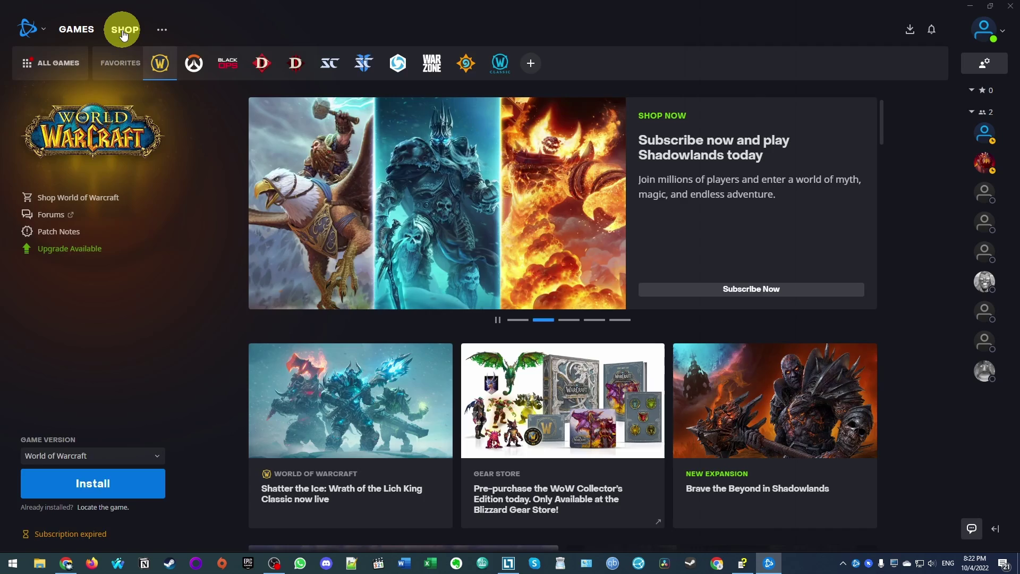
Step: Search the shop for 'overwatch', claim Overwatch® 2 free, and open its install settings
{"action": "left_click", "coordinate": [124, 31]}
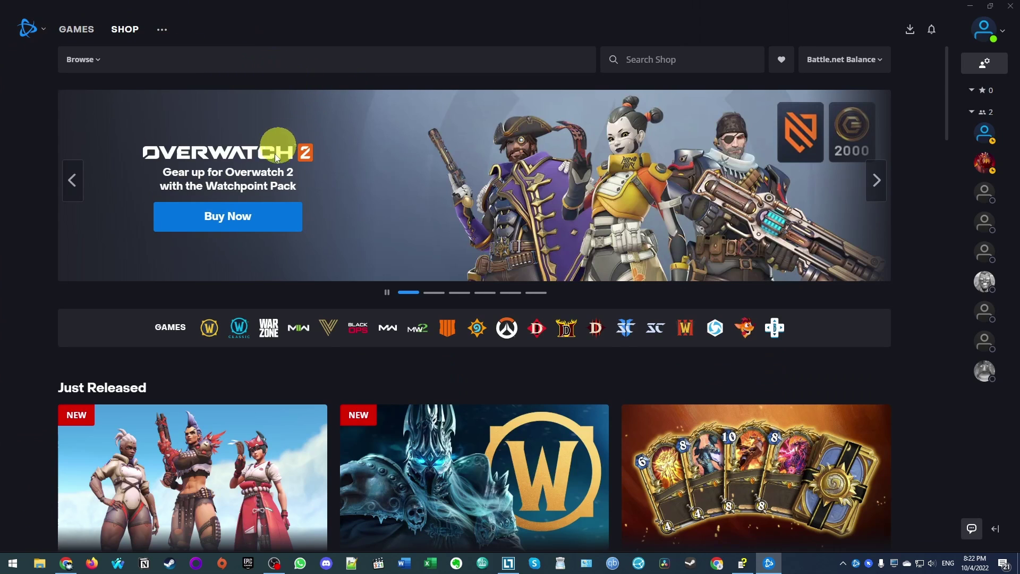
{"action": "scroll", "coordinate": [231, 199], "scroll_direction": "down", "scroll_amount": 2}
{"action": "scroll", "coordinate": [159, 328], "scroll_direction": "up", "scroll_amount": 2}
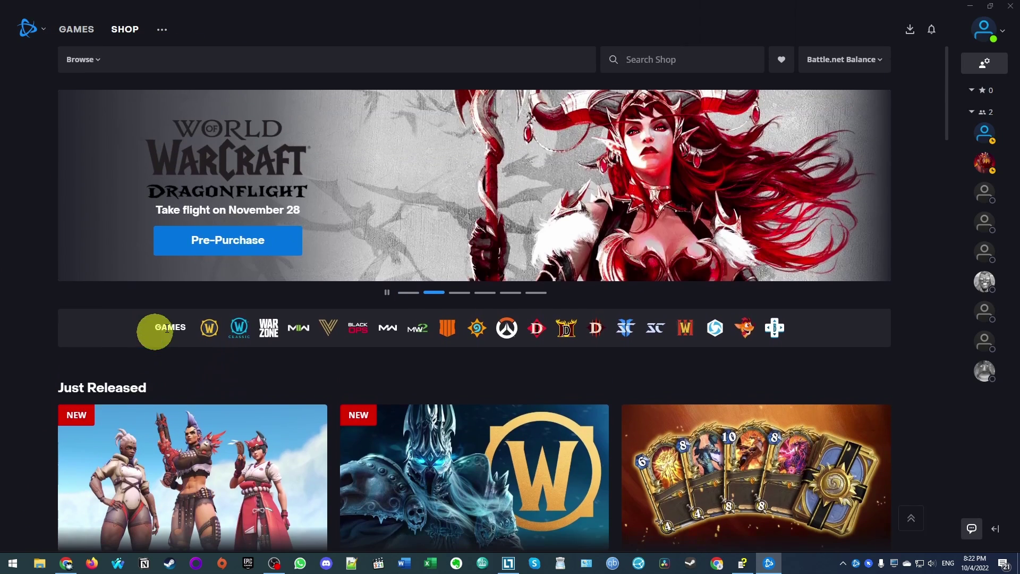
{"action": "left_click", "coordinate": [619, 60]}
{"action": "type", "text": "overwatch"}
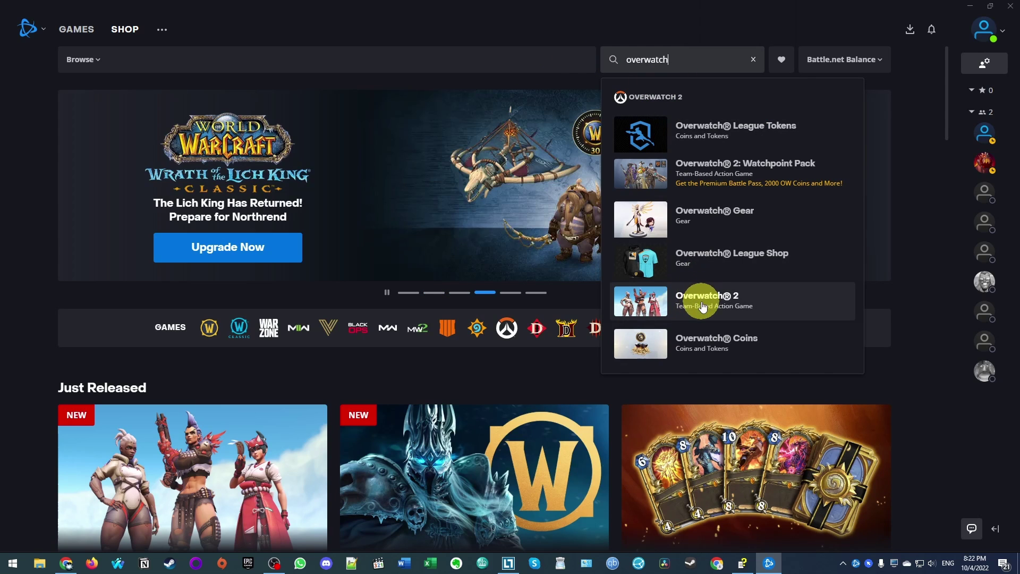
{"action": "left_click", "coordinate": [722, 297]}
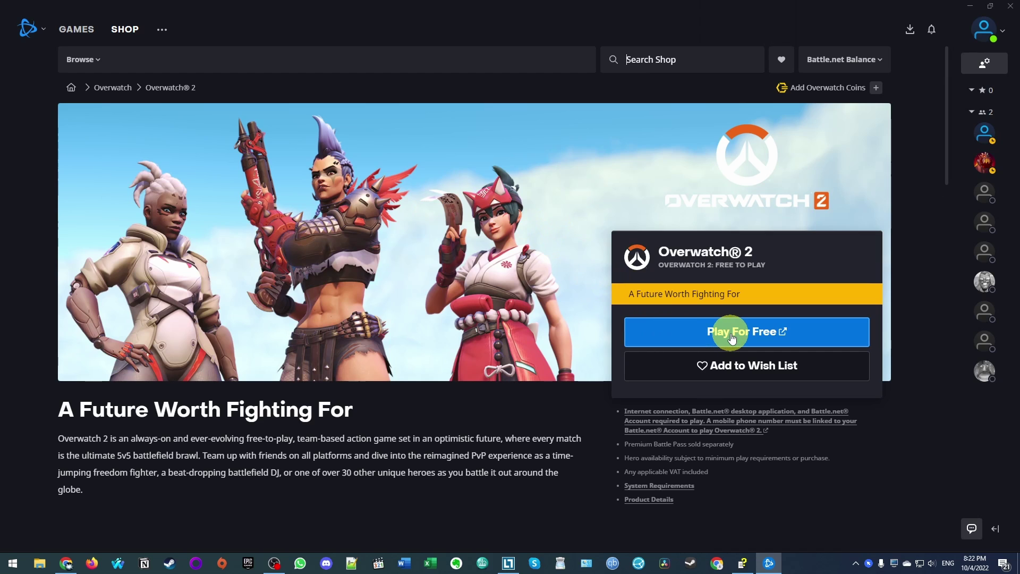
{"action": "left_click", "coordinate": [731, 330]}
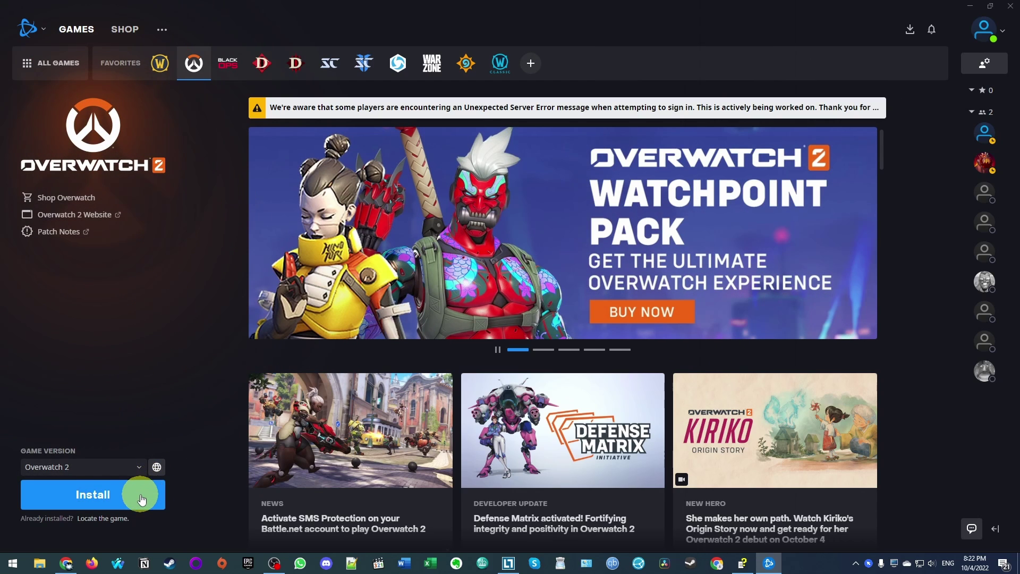
{"action": "left_click", "coordinate": [141, 500]}
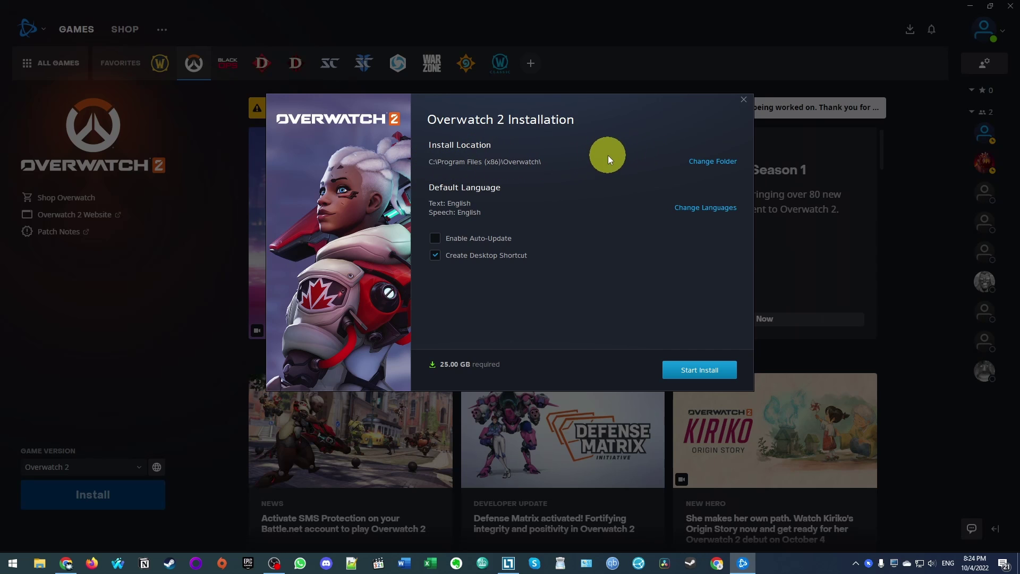
Step: Start installing Overwatch 2 to G:\Games\Battle.net Games\Overwatch, with auto-update and no shortcut
{"action": "left_click", "coordinate": [703, 159]}
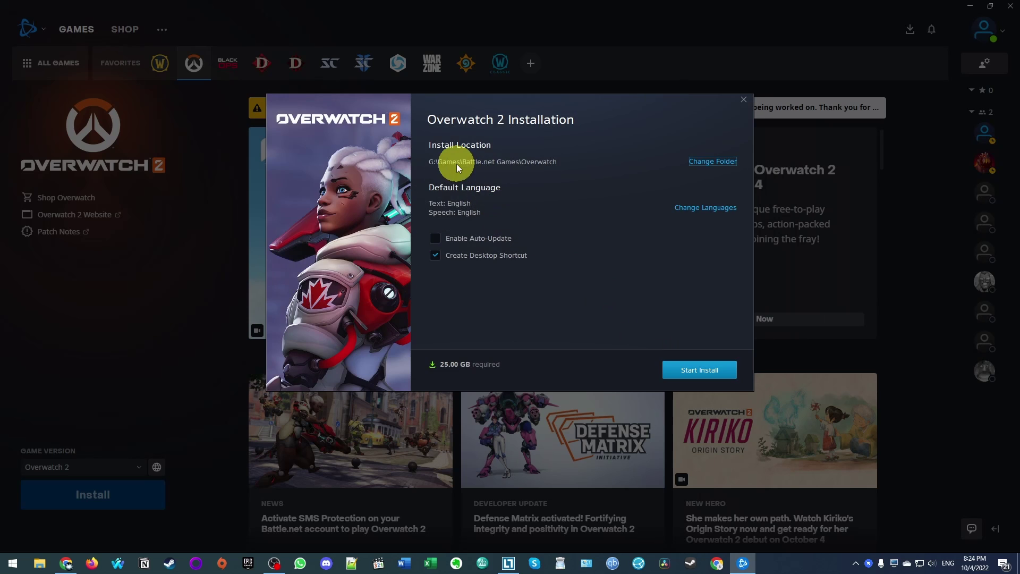
{"action": "left_click", "coordinate": [466, 255]}
{"action": "left_click", "coordinate": [435, 237]}
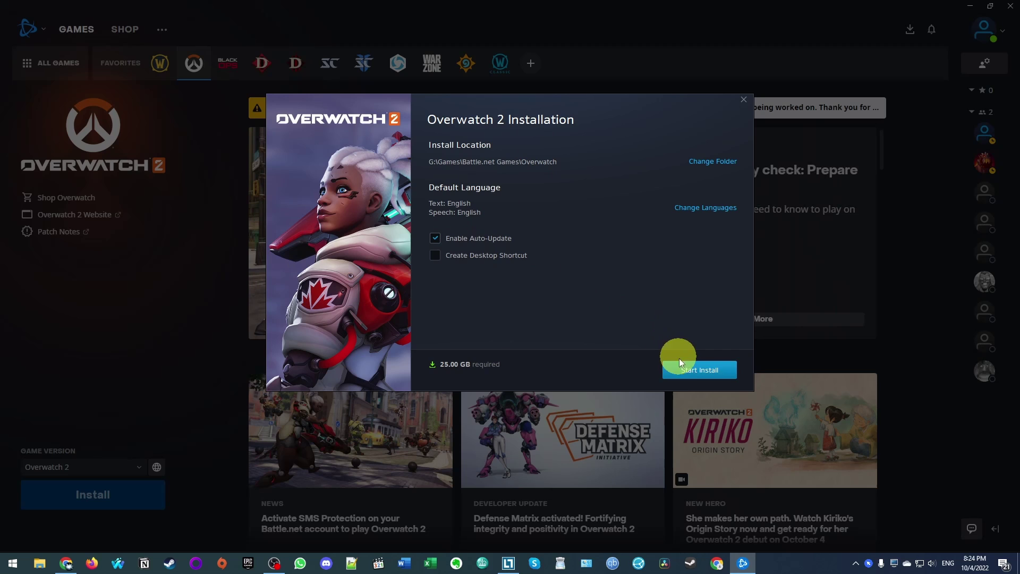
{"action": "left_click", "coordinate": [685, 371]}
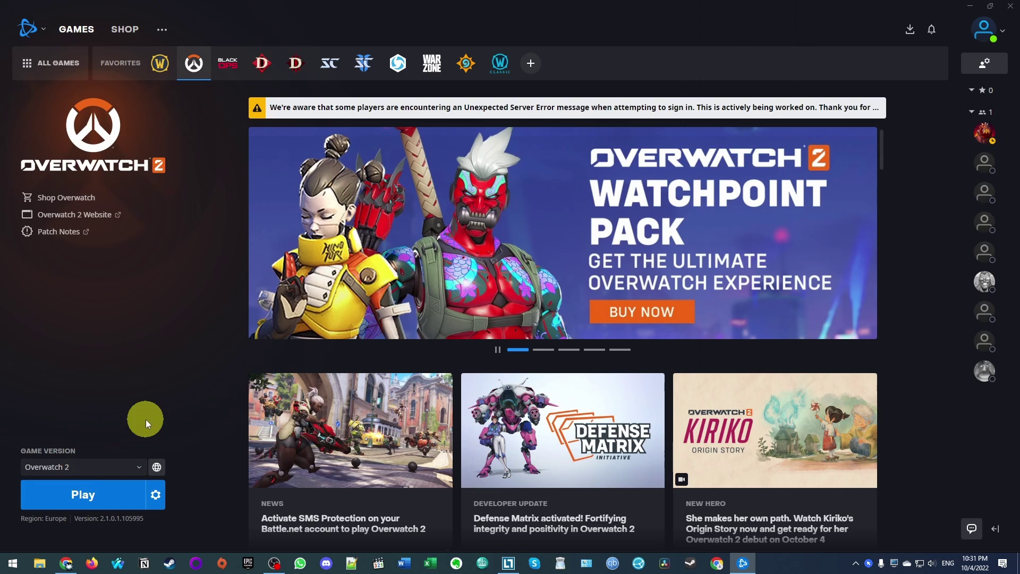
Step: Launch the installed Overwatch 2 from the Battle.net sidebar
{"action": "left_click", "coordinate": [67, 496]}
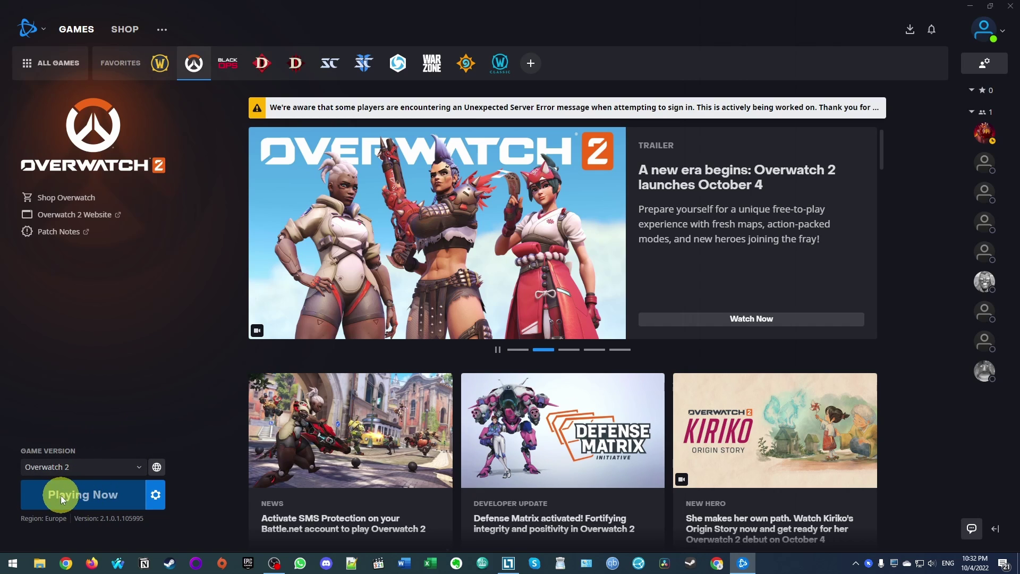